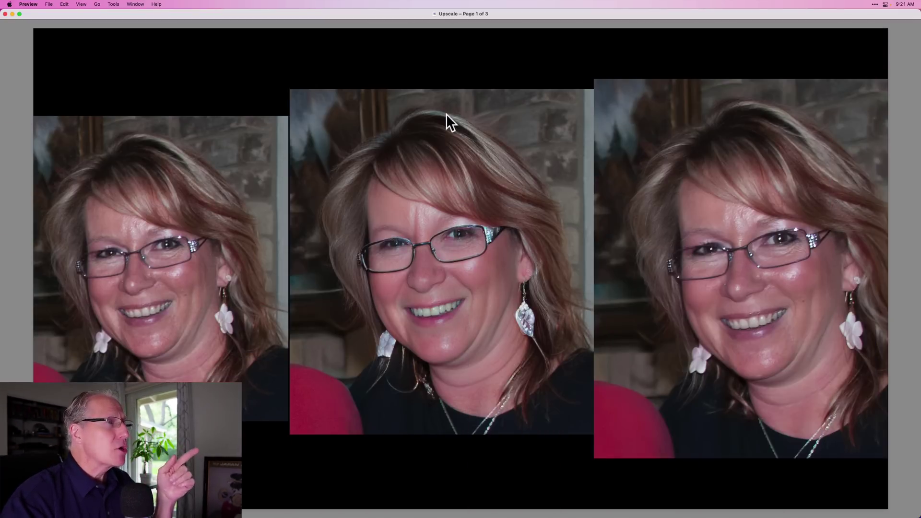
Step: Advance Preview to page 2 of 3, comparing three upscaled versions of the two-women portrait
click(291, 13)
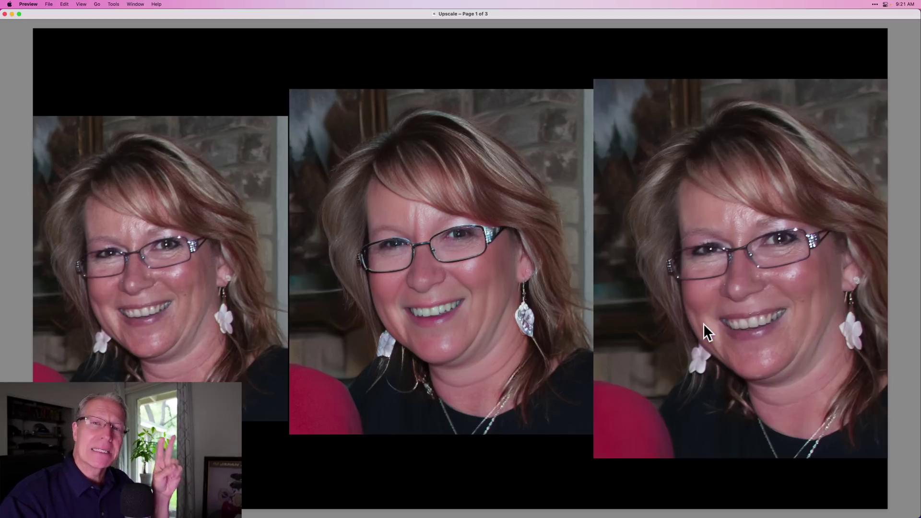
key(Down)
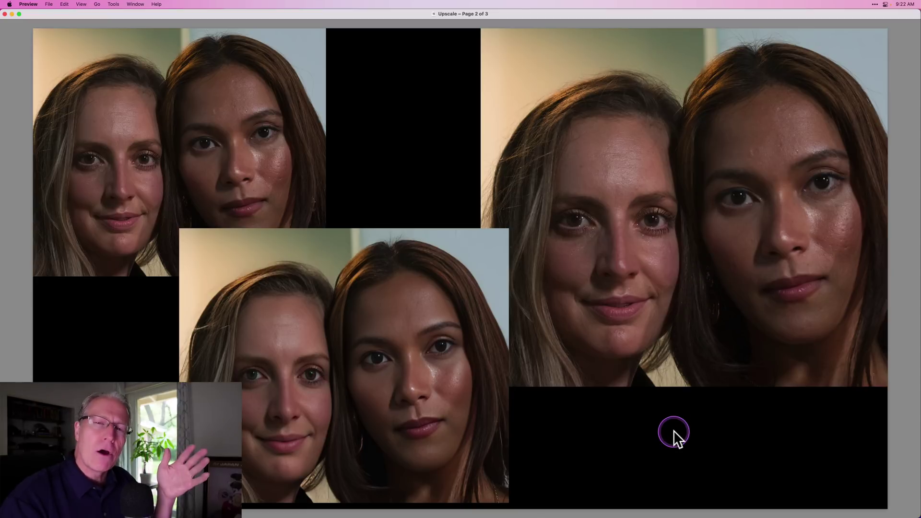
Step: Go to page 3 of 3, the three upscaled versions of the smiling woman on a street
key(Down)
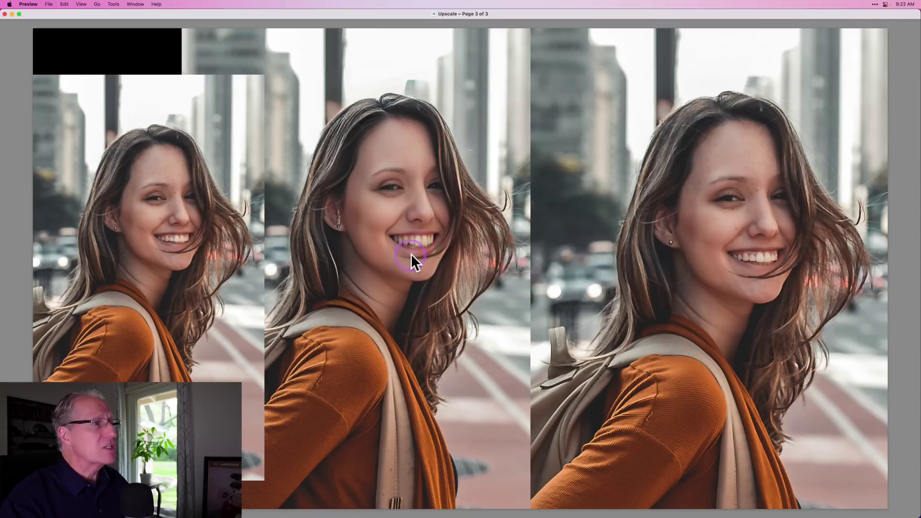
scroll(436, 256, up, 5)
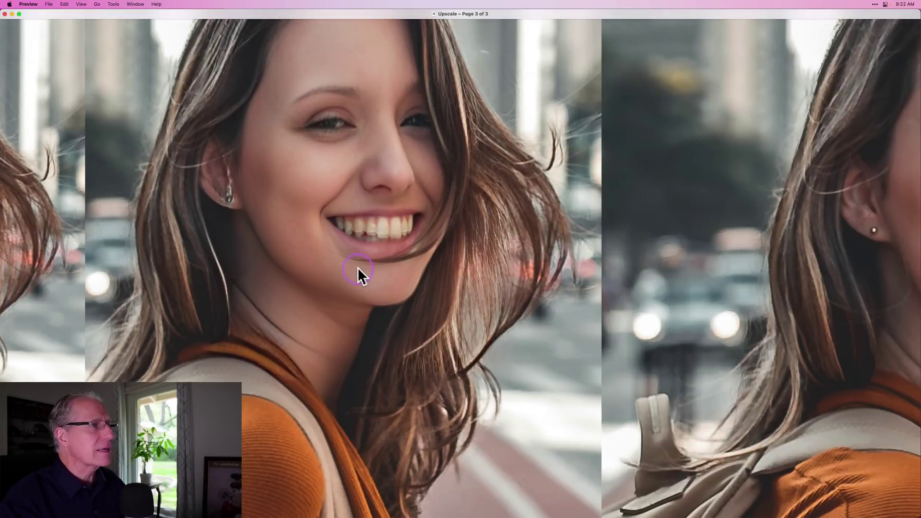
scroll(359, 271, down, 5)
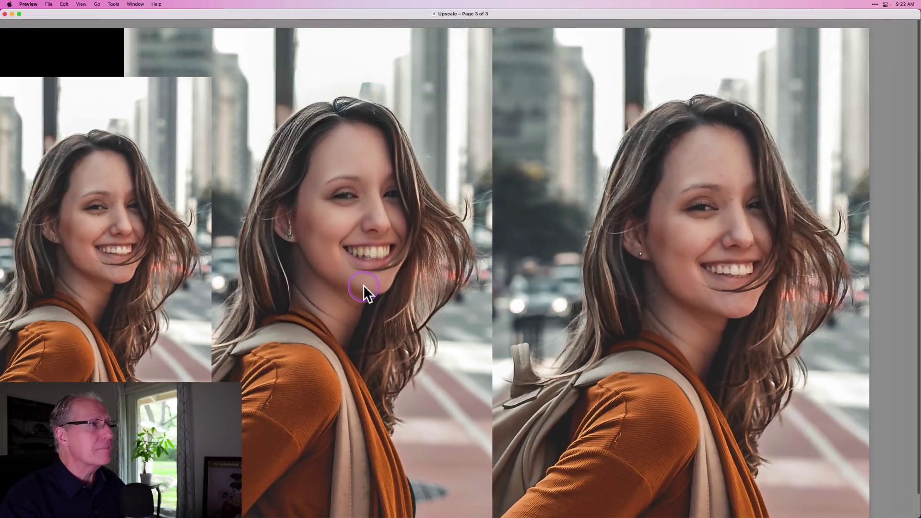
scroll(364, 286, down, 3)
scroll(364, 286, up, 3)
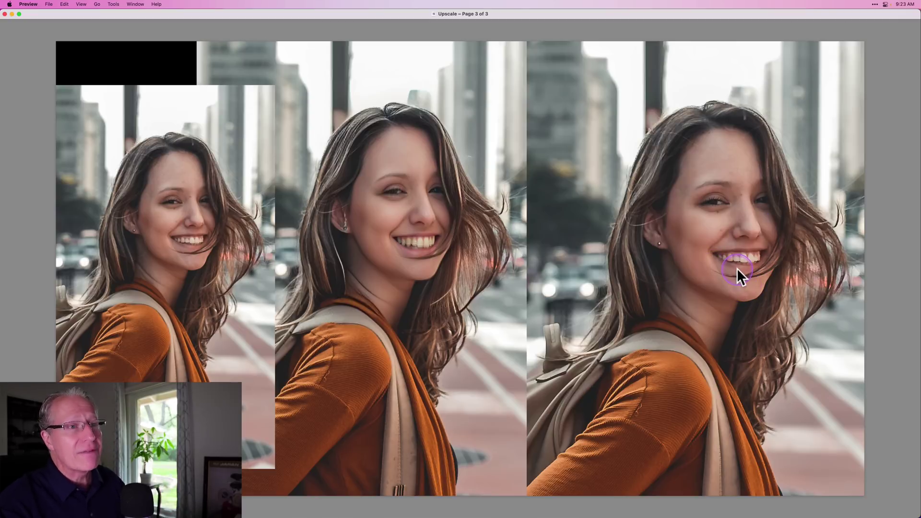
Step: Zoom in with Cmd+Plus to inspect detail, then zoom out until all three images fit
key(super+plus)
key(super+plus)
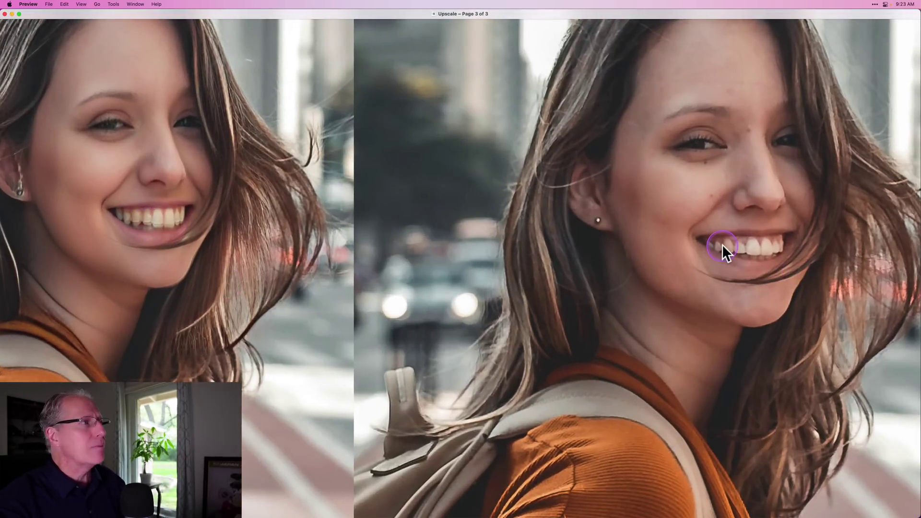
key(super+minus)
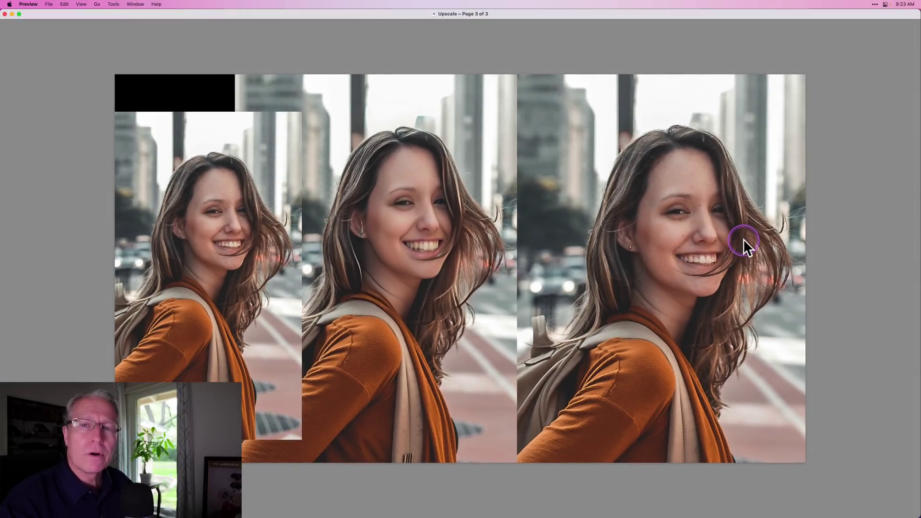
click(384, 98)
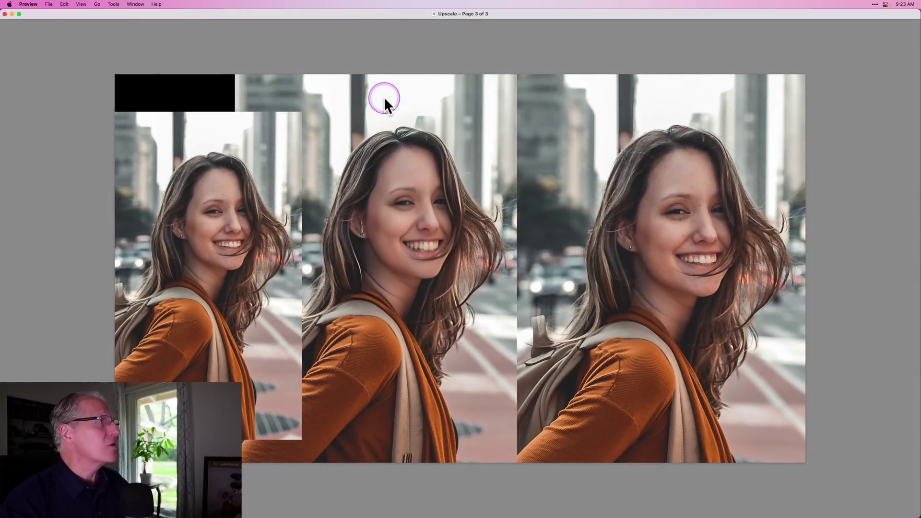
Step: Close the Upscale comparison document and run Check for Updates, confirming 1.10.0 is current
click(5, 14)
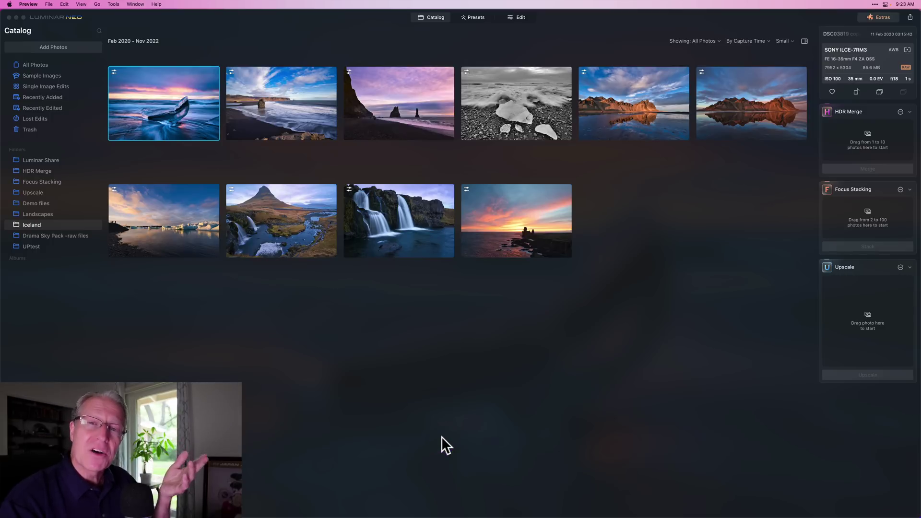
click(363, 373)
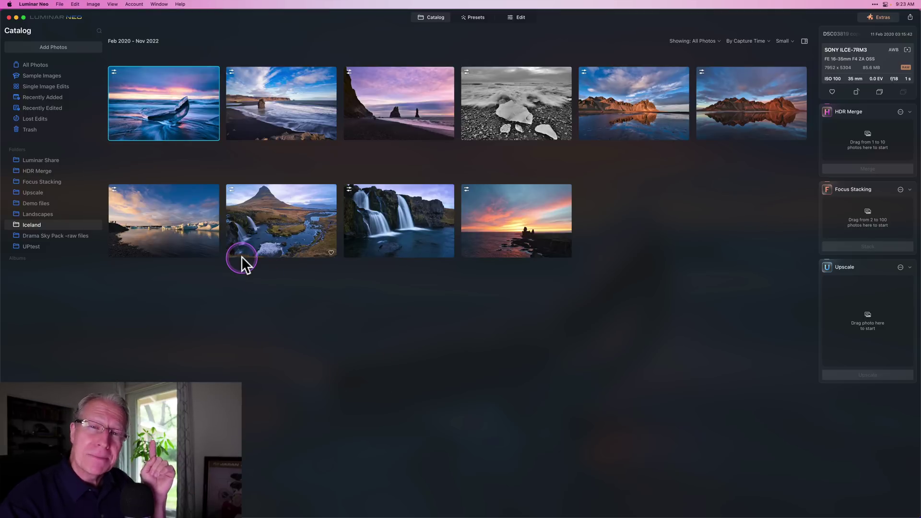
click(38, 5)
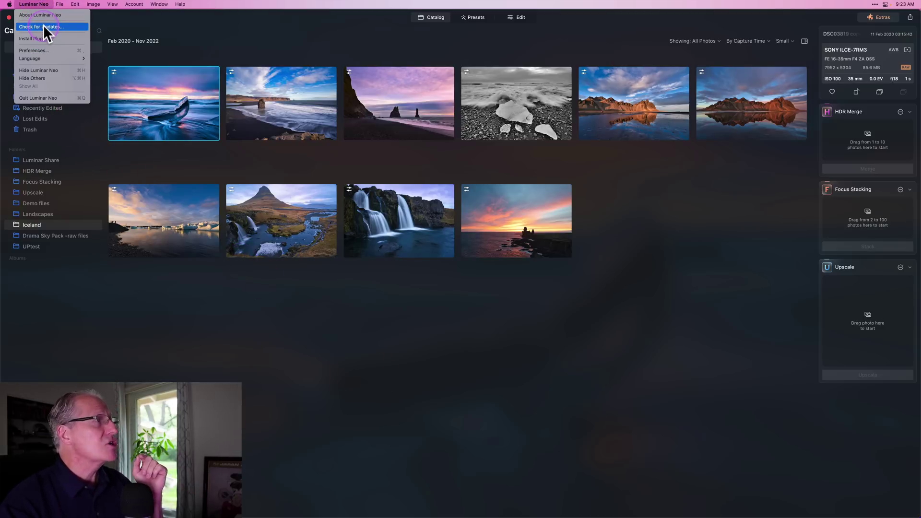
click(43, 25)
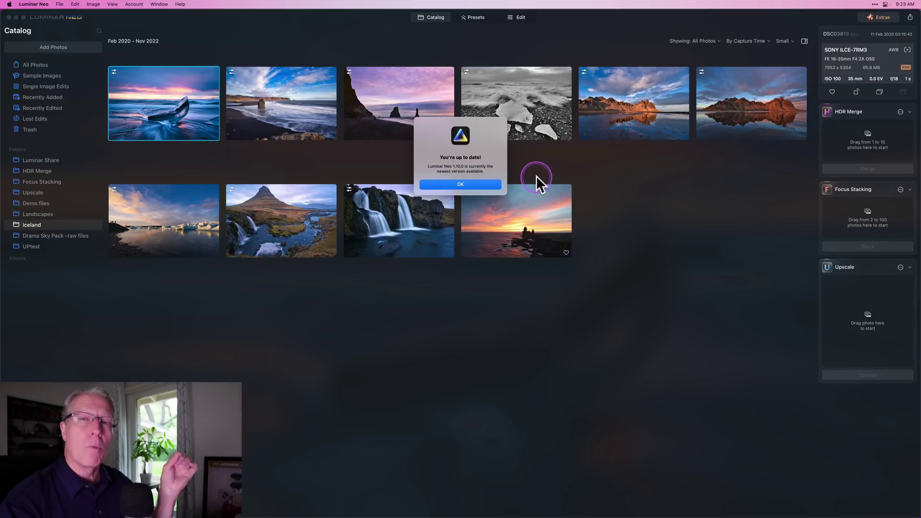
click(470, 180)
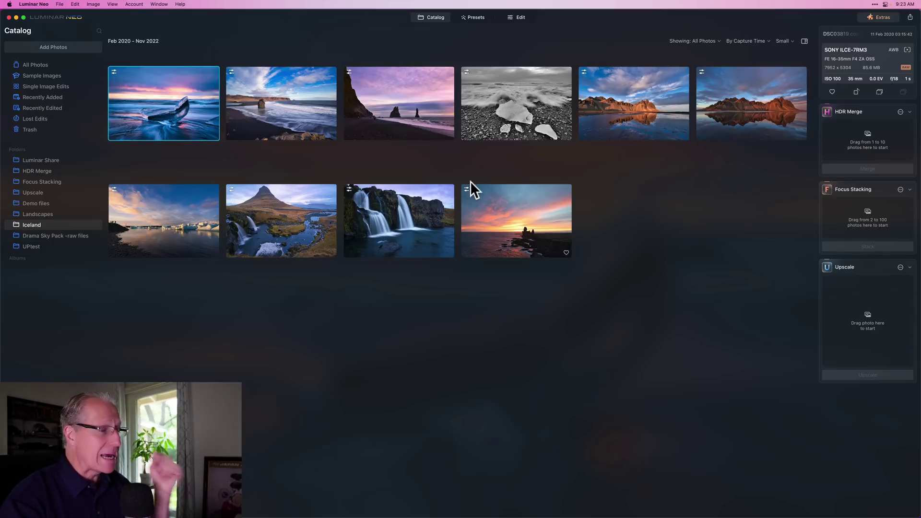
Step: Collapse the HDR Merge, Focus Stacking and Upscale panels, then expand all three again
click(651, 216)
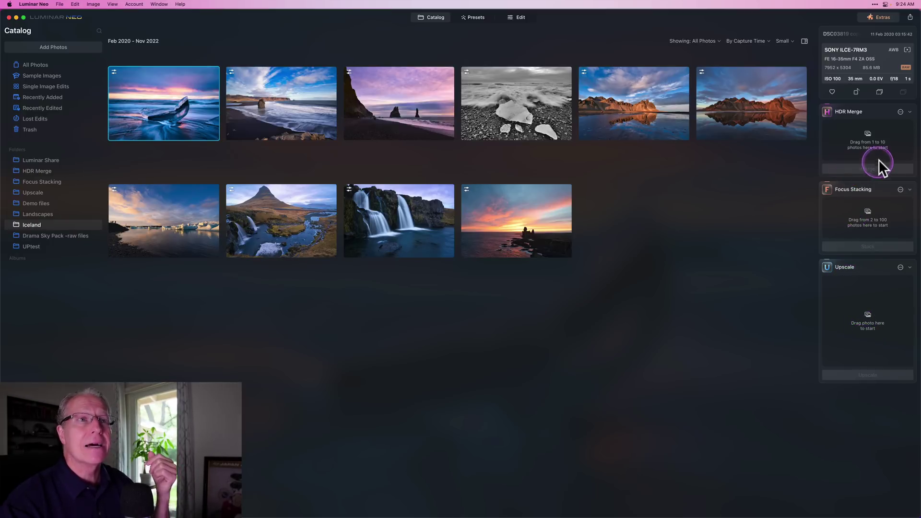
click(910, 112)
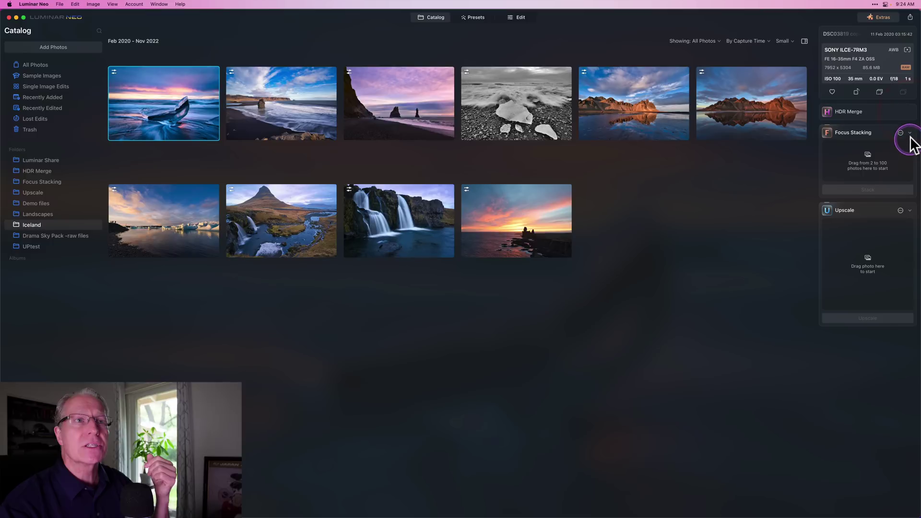
click(909, 134)
click(910, 154)
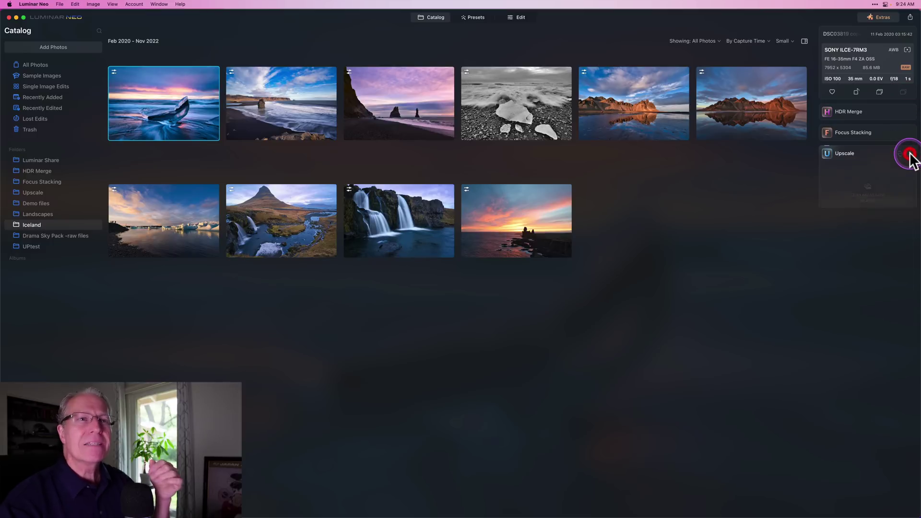
click(909, 154)
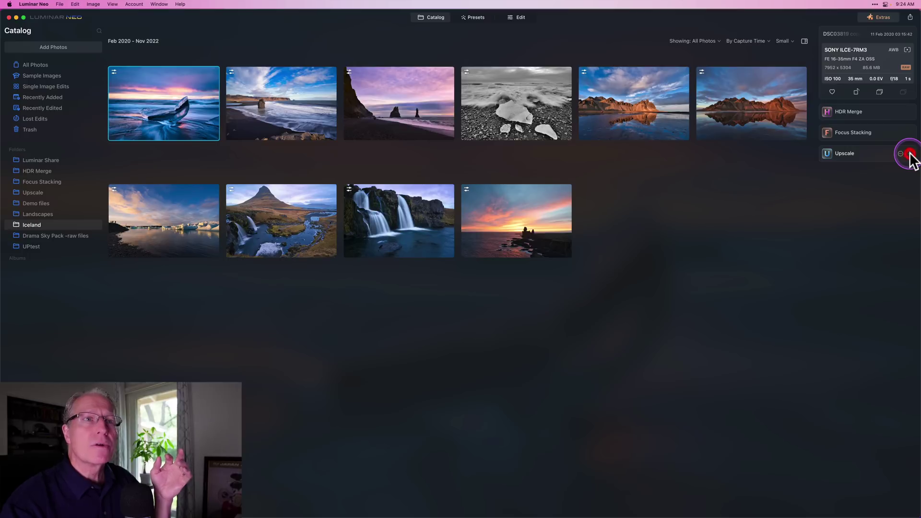
click(910, 133)
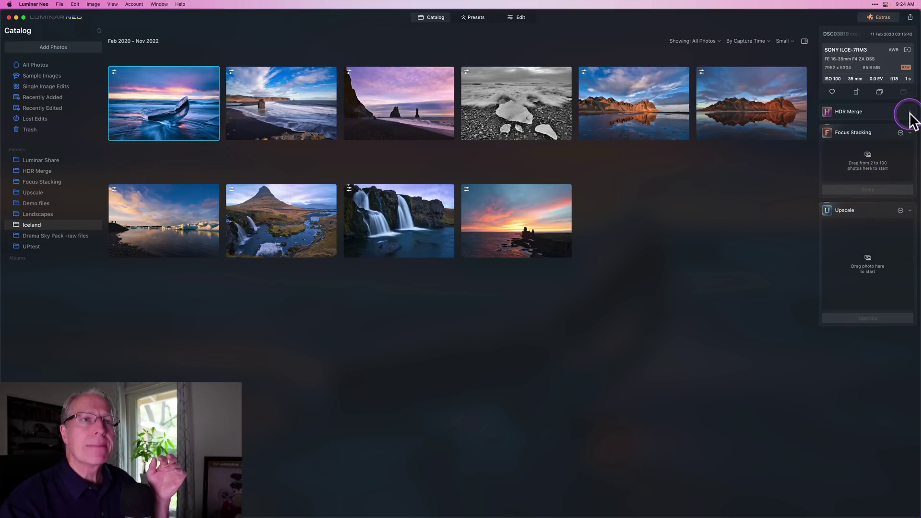
click(909, 113)
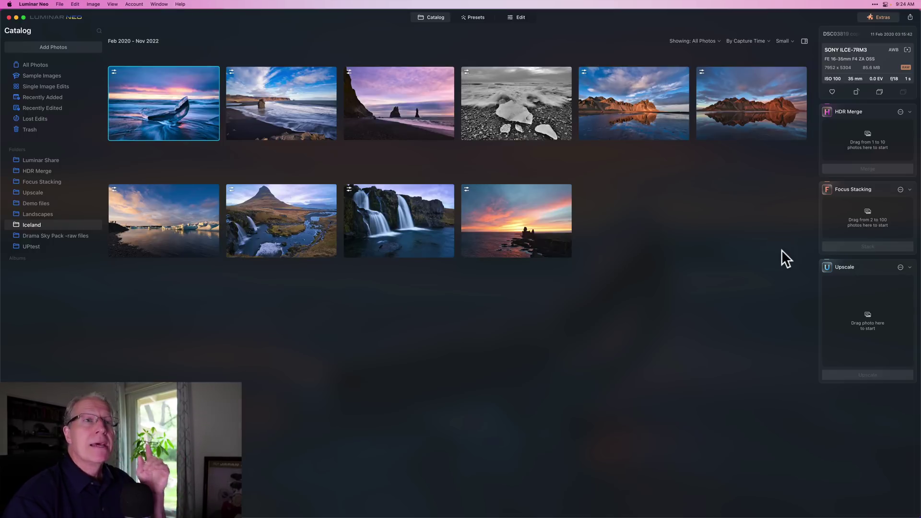
Step: Fold the HDR Merge, Focus Stacking and Upscale panels back down to their headers
click(906, 125)
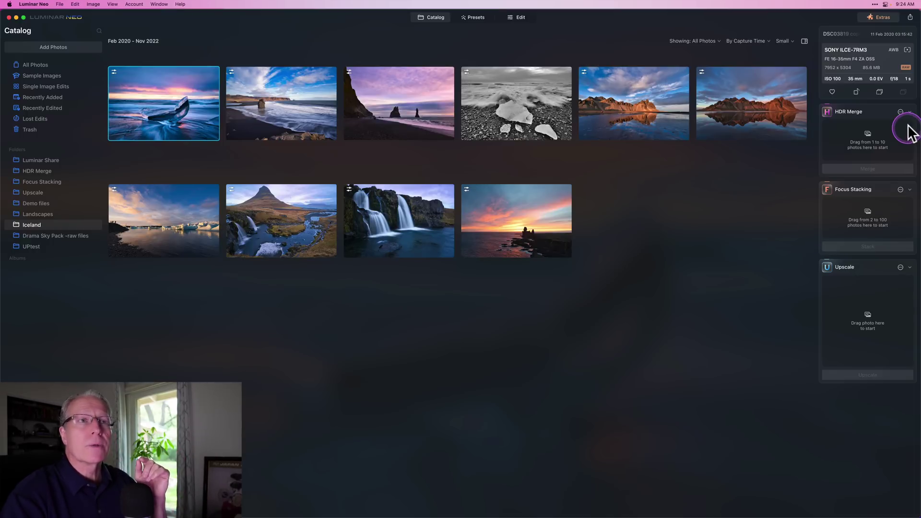
click(909, 139)
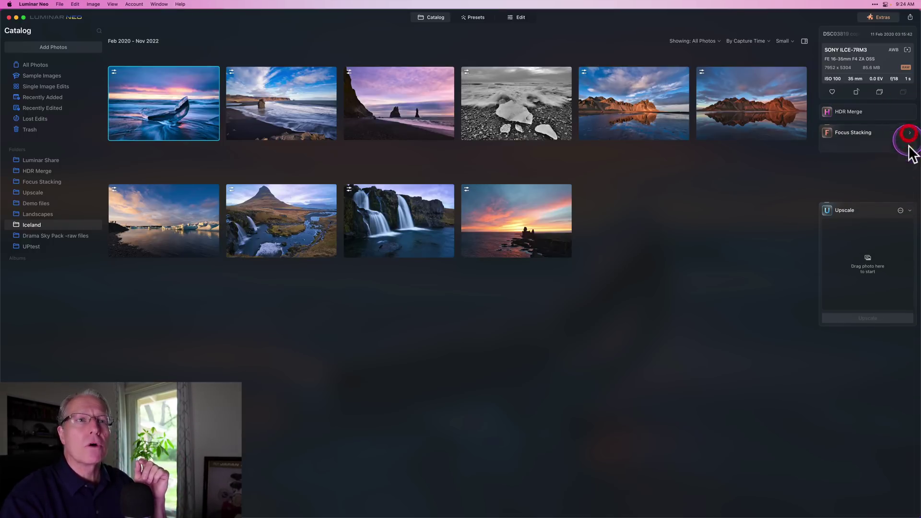
click(909, 154)
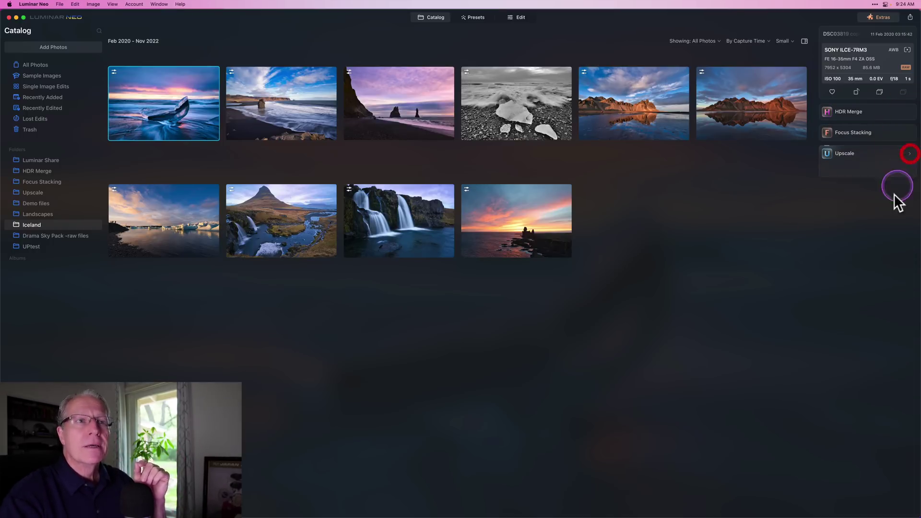
click(856, 280)
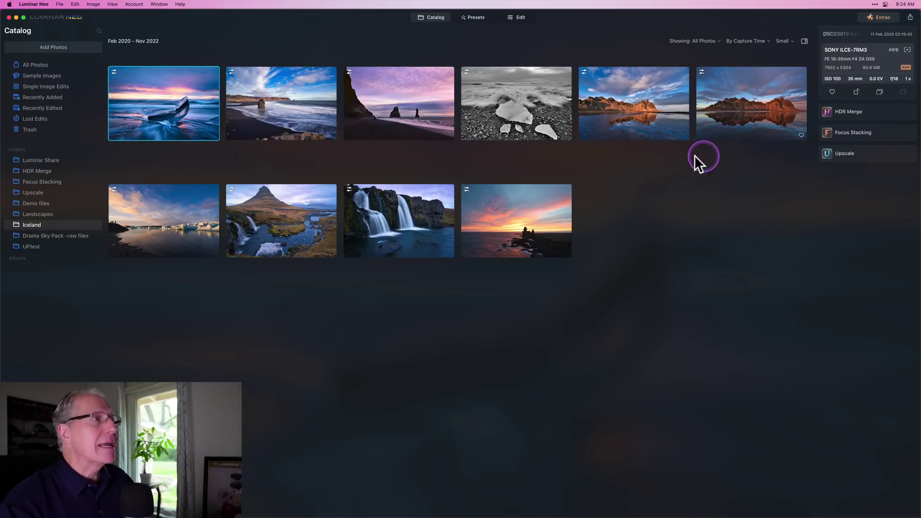
Step: Open the glacial ice beach photo in the Edit view and scroll through the Tools list
click(519, 17)
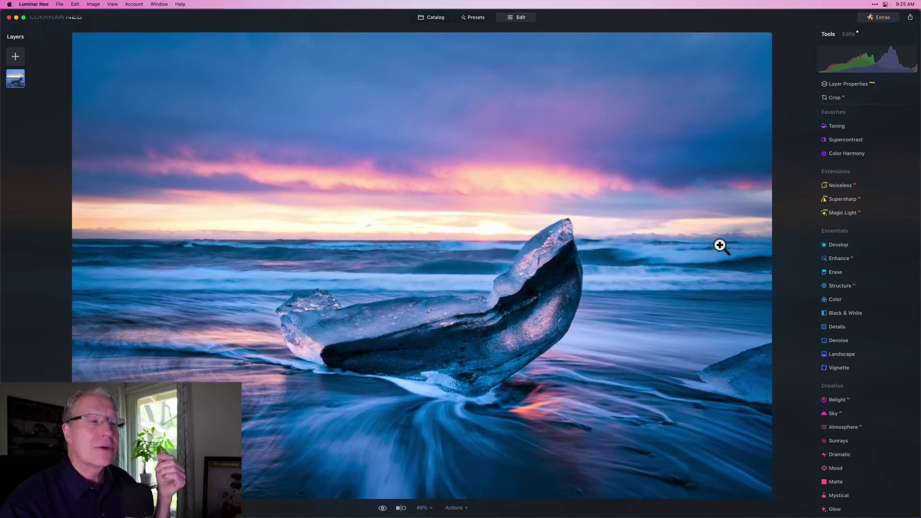
click(795, 242)
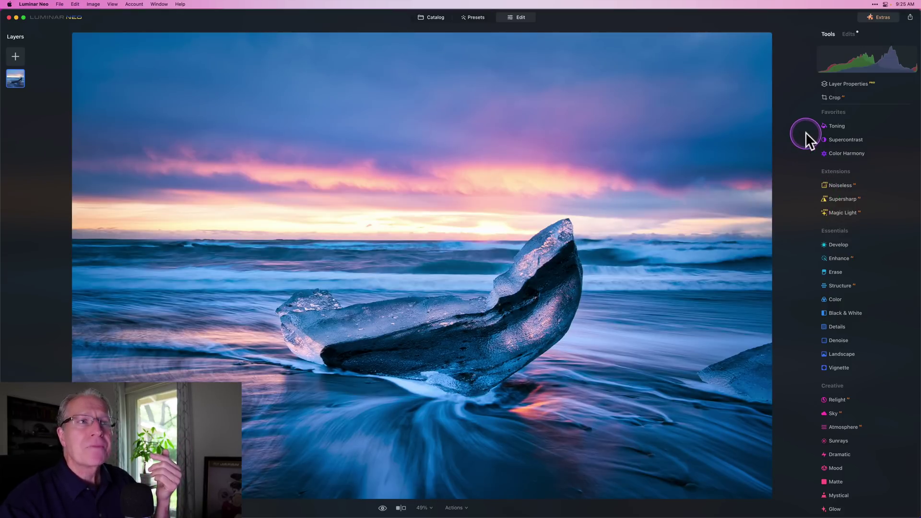
scroll(813, 274, down, 5)
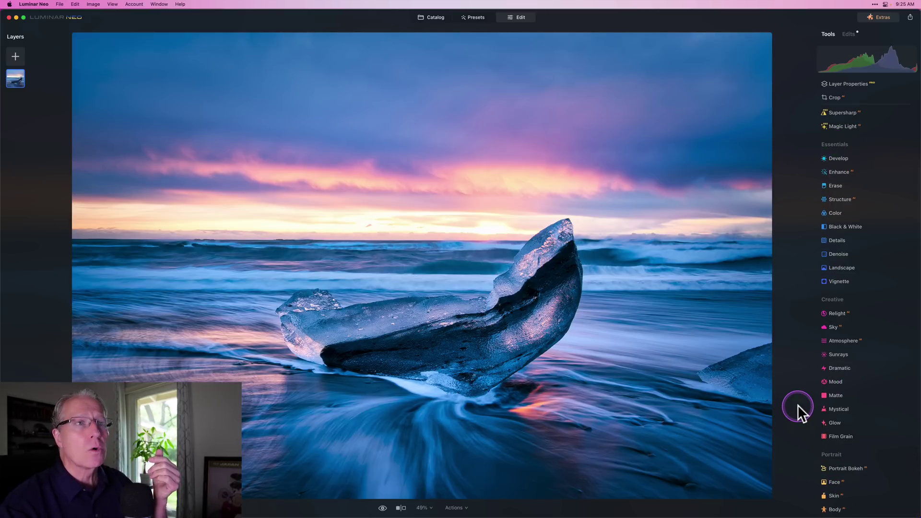
scroll(819, 277, up, 5)
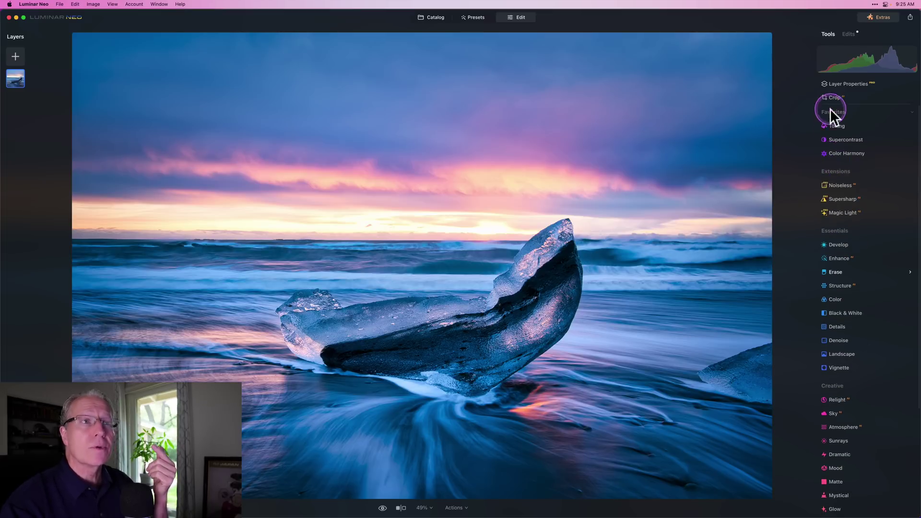
click(821, 141)
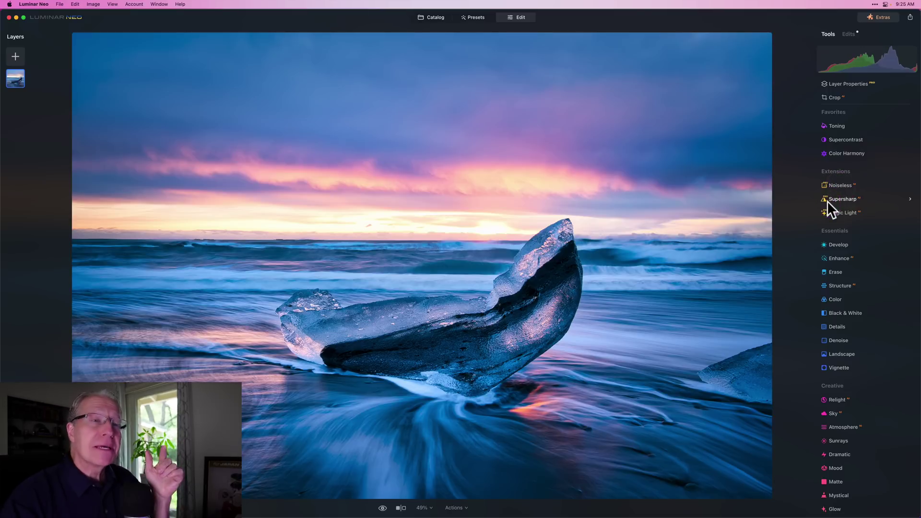
Step: Expand Develop and read its info tooltip, fold it away, then open Enhance's Accent and Sky Enhancer sliders
click(839, 245)
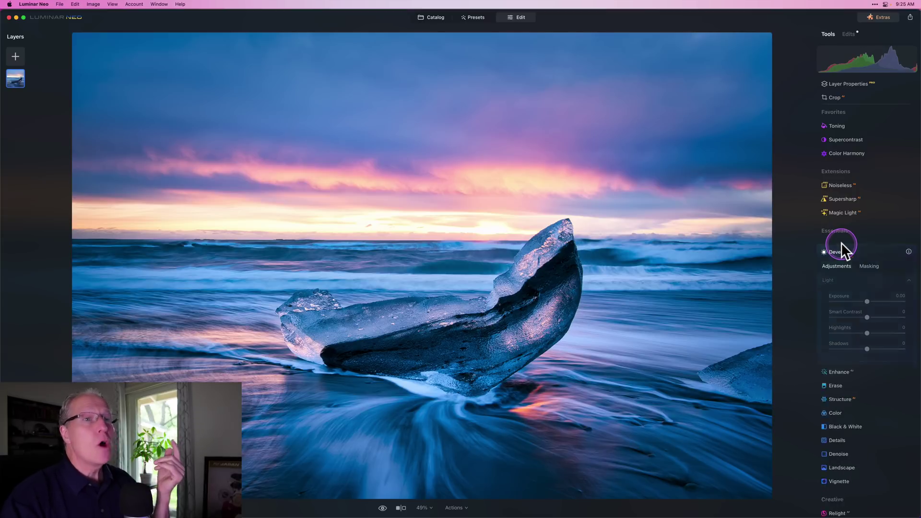
click(908, 225)
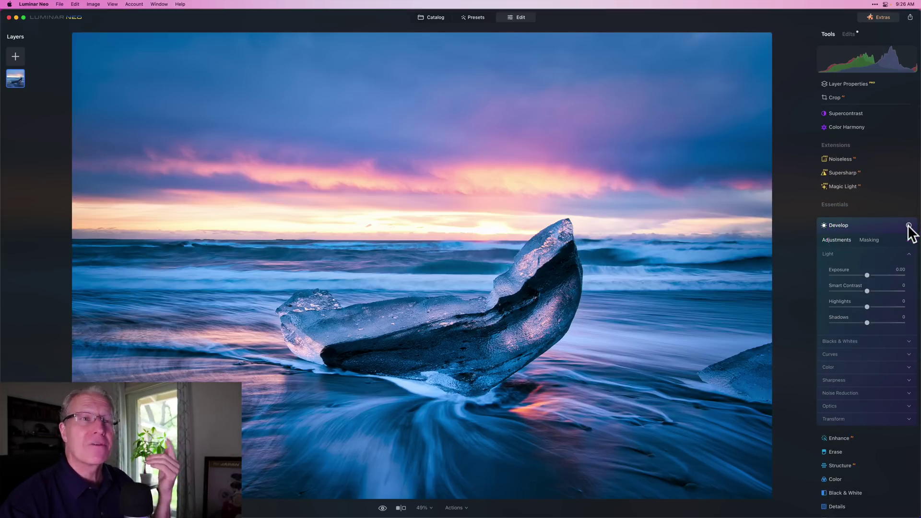
click(908, 225)
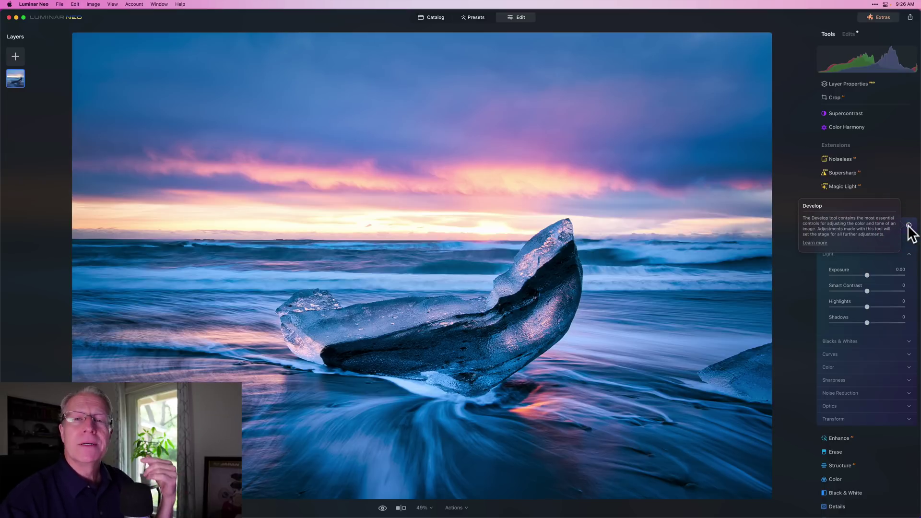
click(829, 225)
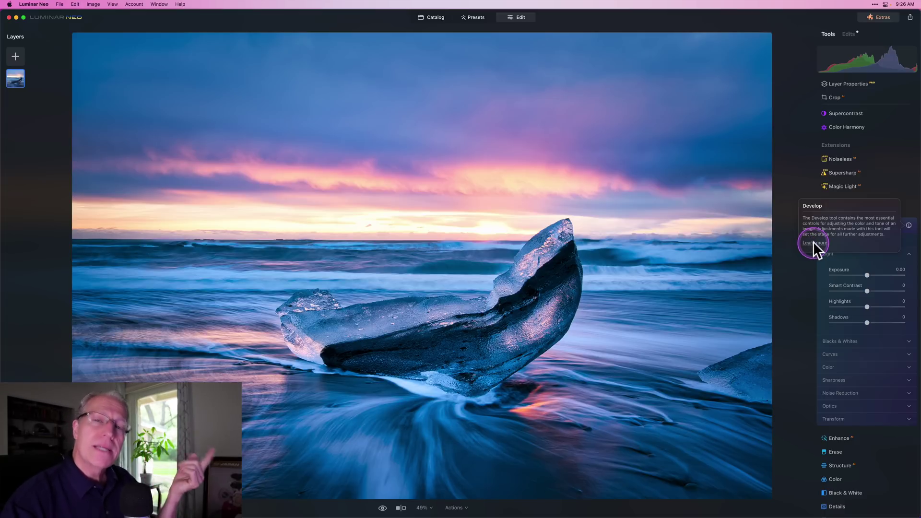
click(909, 225)
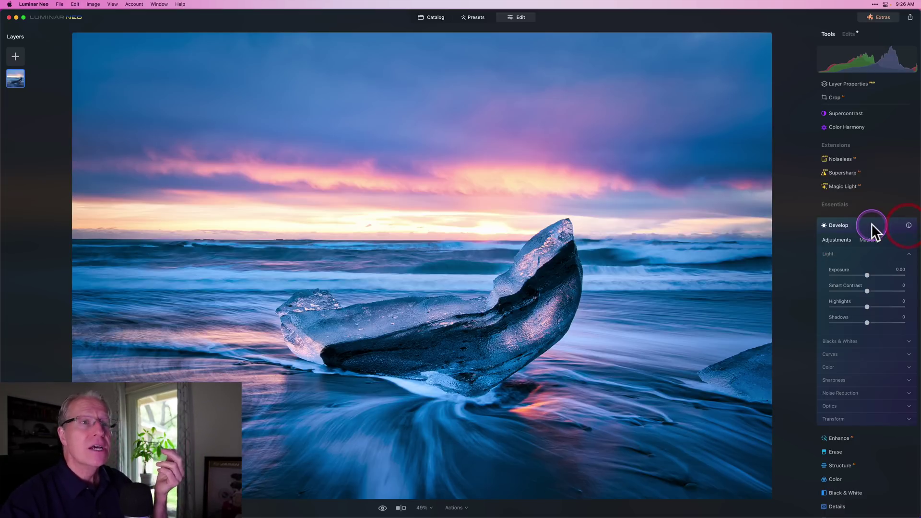
click(871, 224)
click(856, 232)
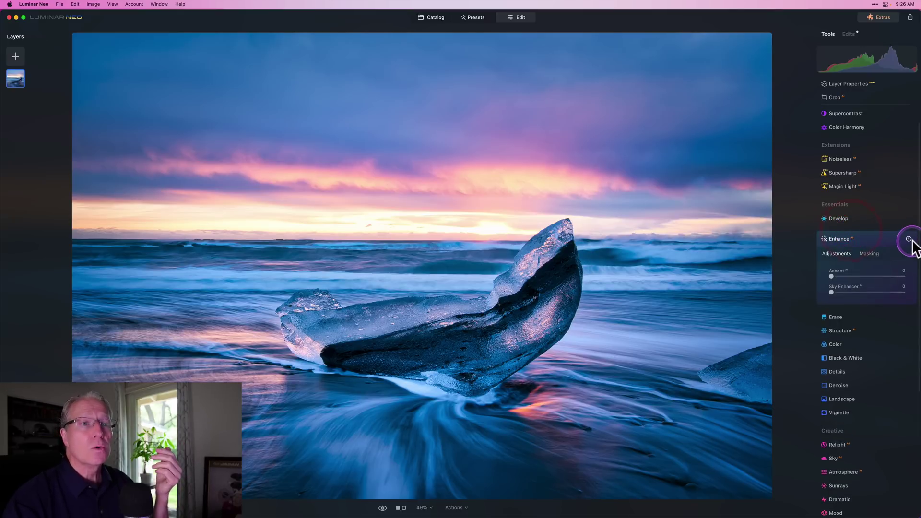
mouse_move(907, 241)
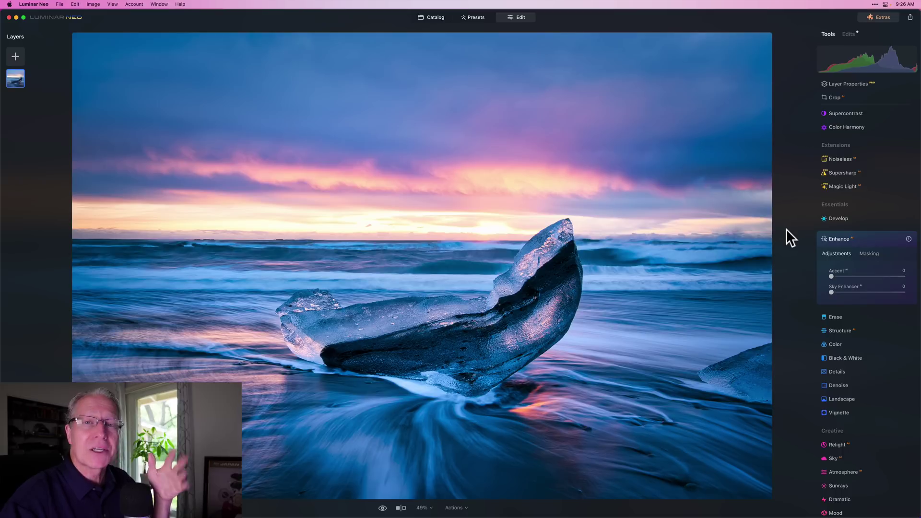
Step: Show the Enhance tool's description, then fold the Enhance tool closed
click(908, 239)
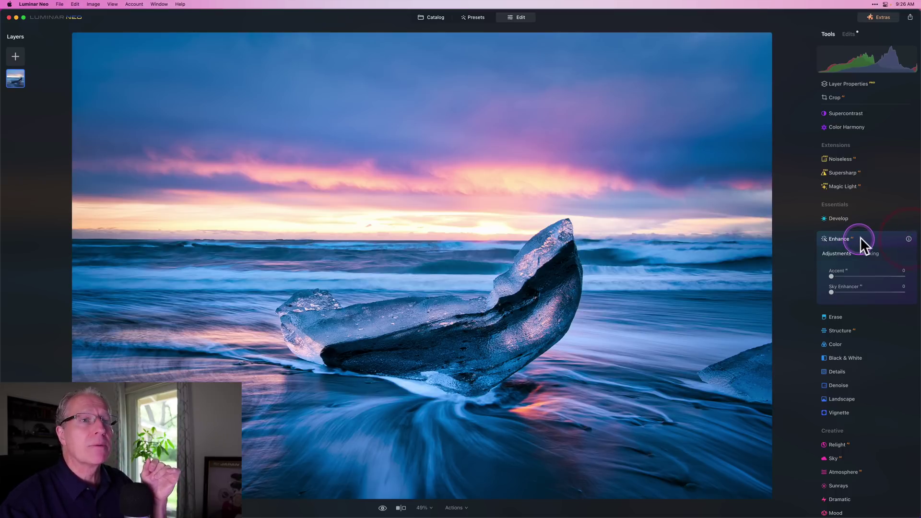
click(860, 237)
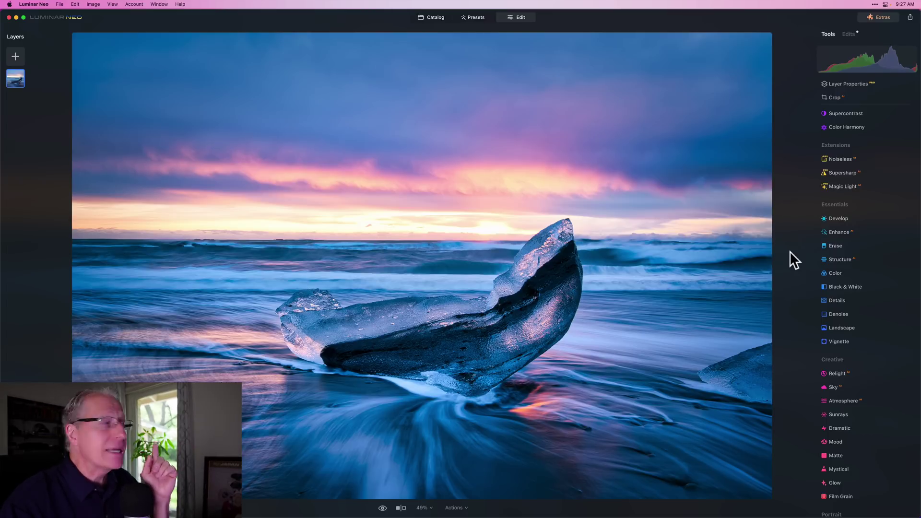
Step: Open the Luminar Neo application menu, then dismiss it without choosing anything
click(41, 3)
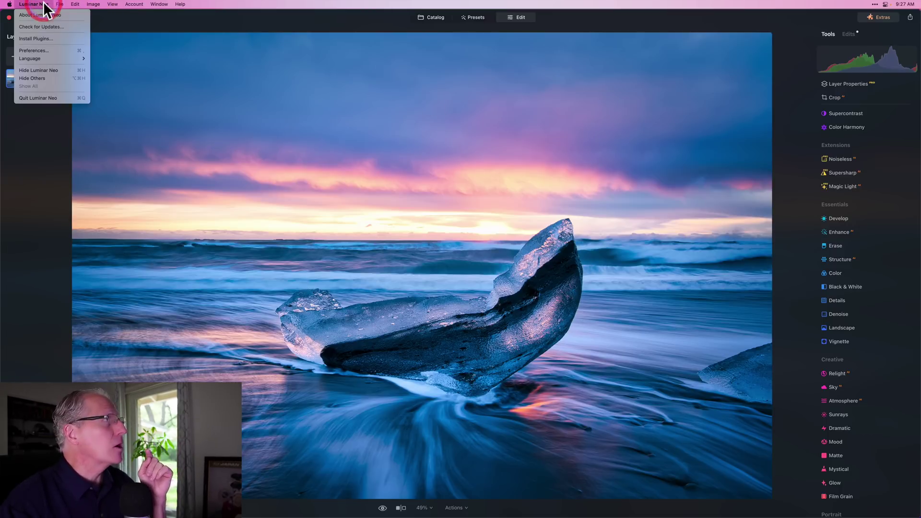
click(193, 18)
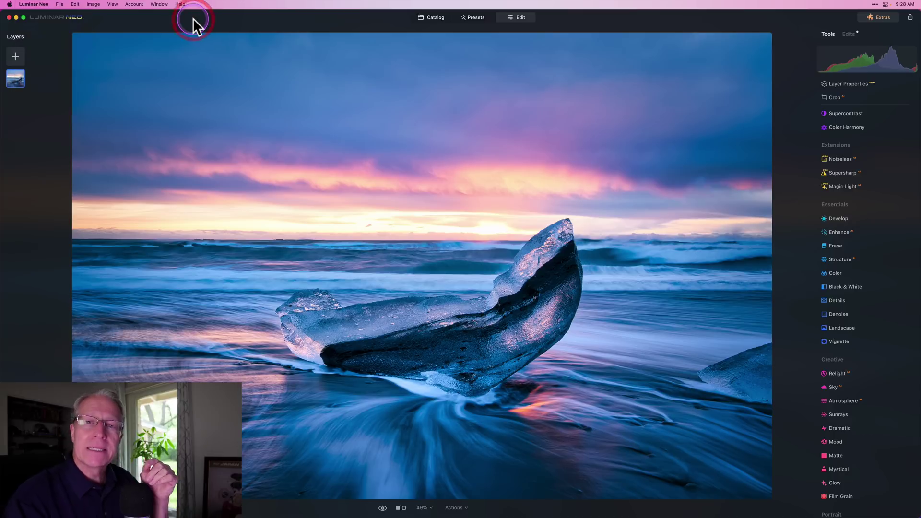